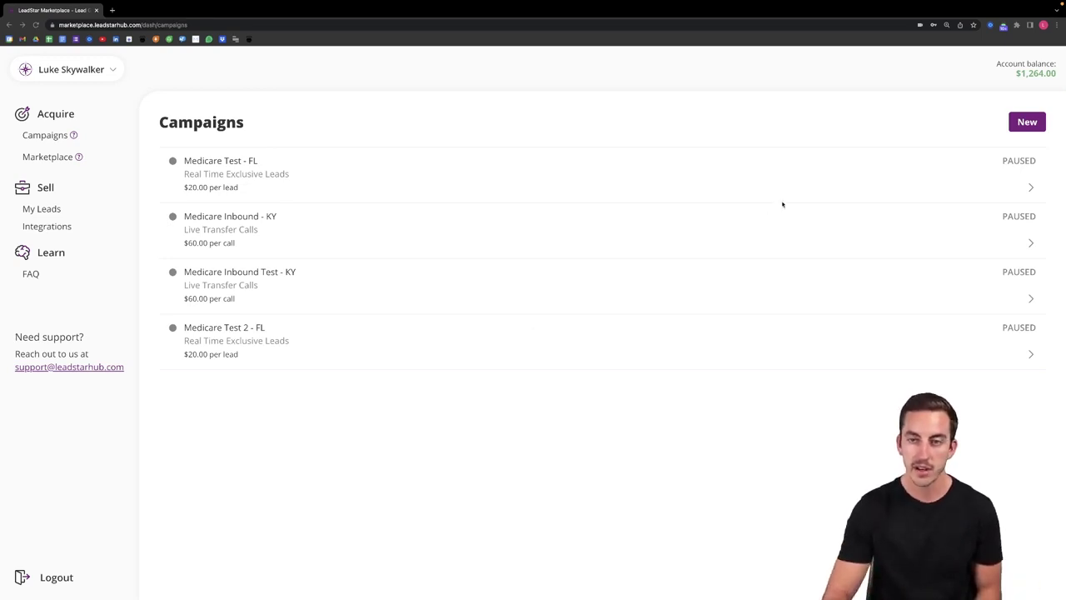
# - Start a new campaign with Real-Time, Exclusive Leads as its type
pyautogui.click(1028, 125)
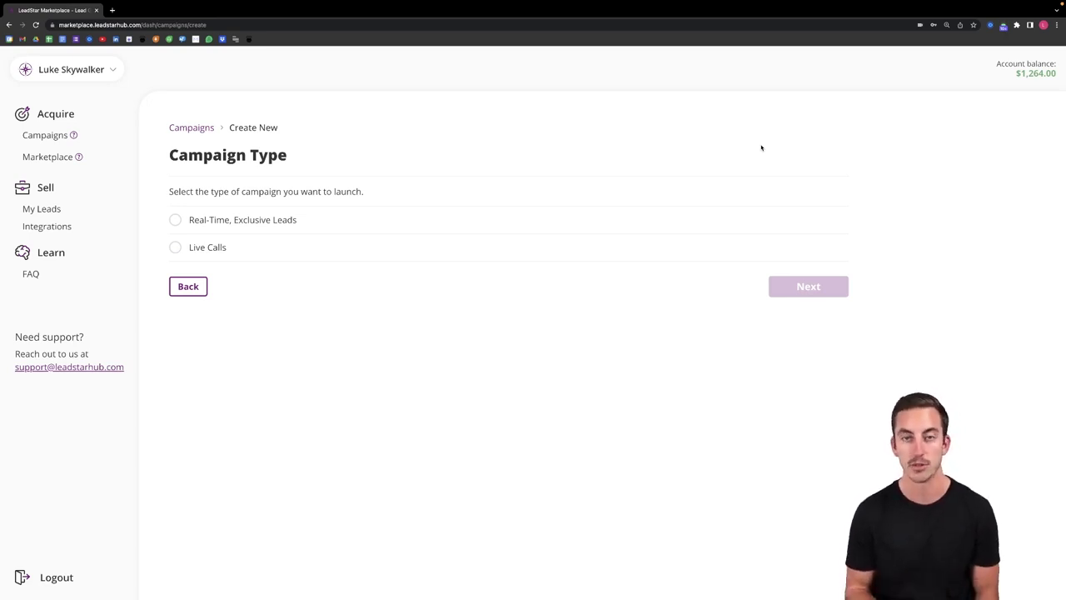
pyautogui.click(181, 220)
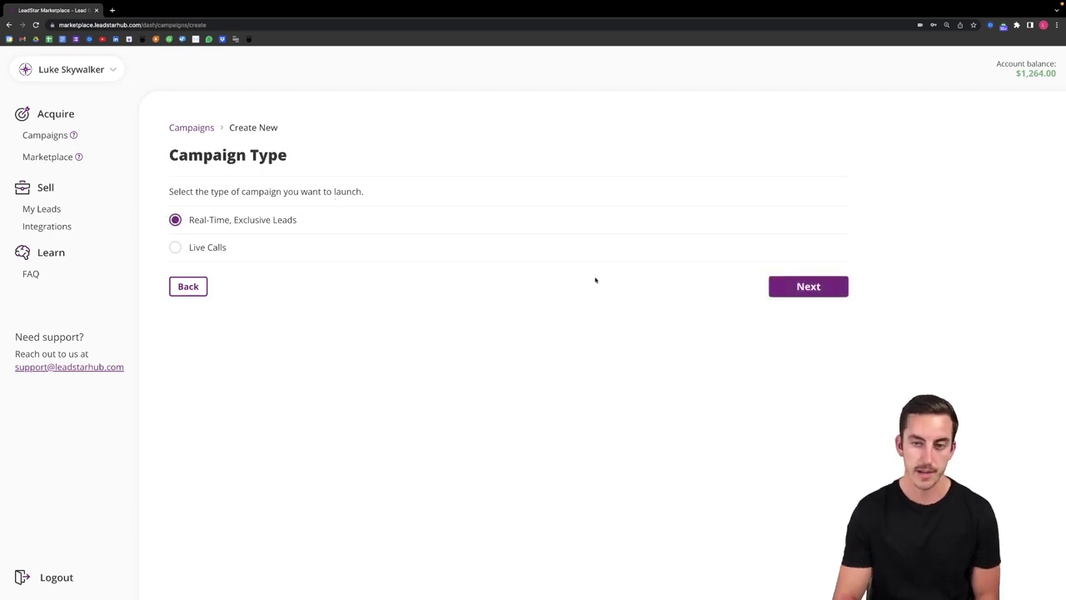
# - Move to the Product step and select Medicare ($20.00)
pyautogui.click(779, 285)
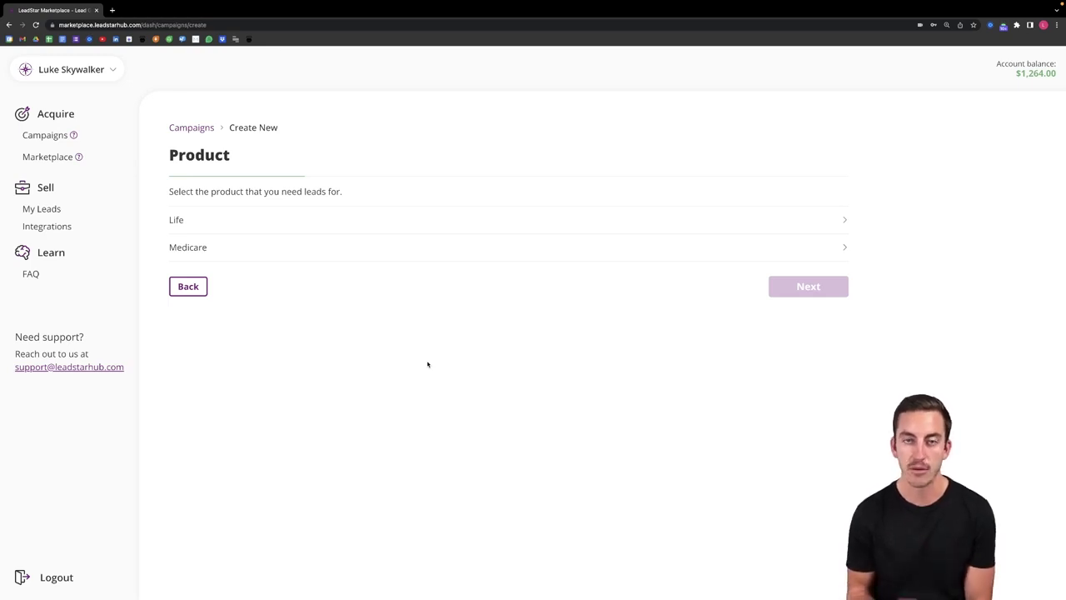
pyautogui.click(180, 247)
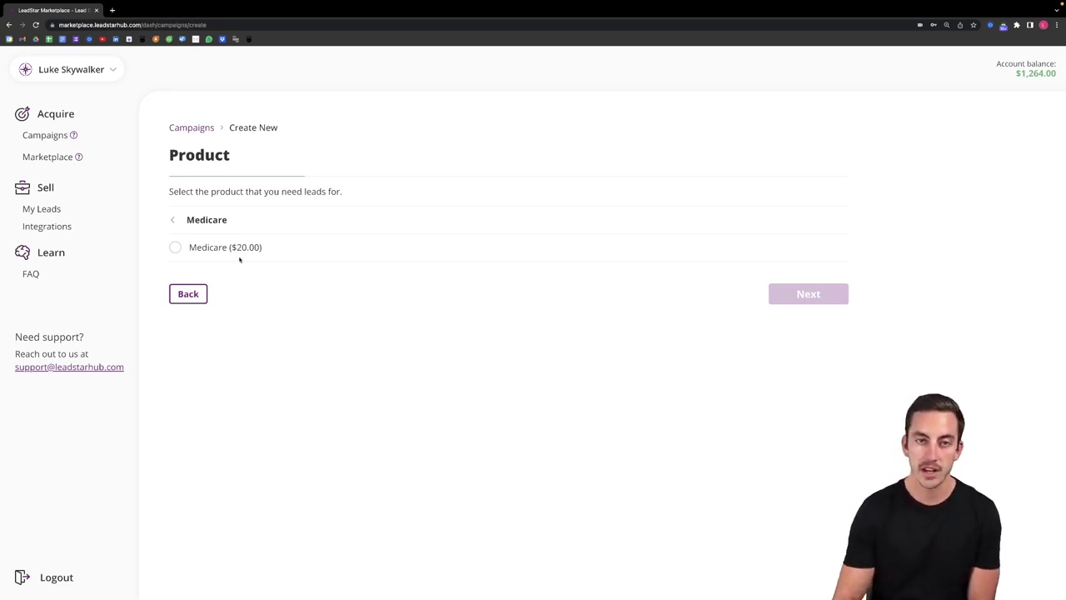
pyautogui.click(183, 249)
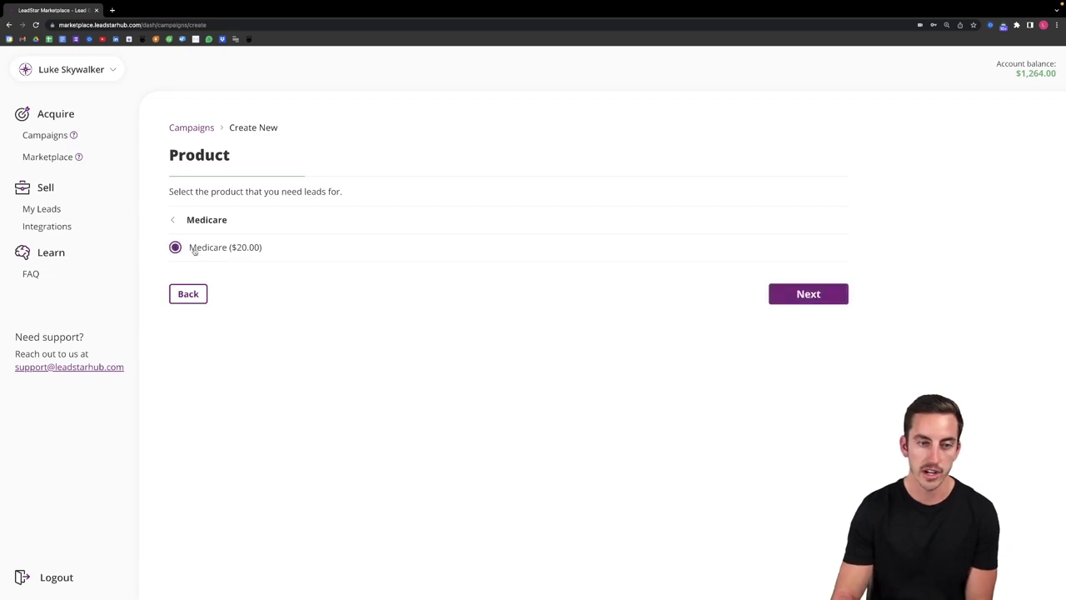
# - Switch geography targeting to a 45 mi radius centred on Lexington, KY
pyautogui.click(784, 301)
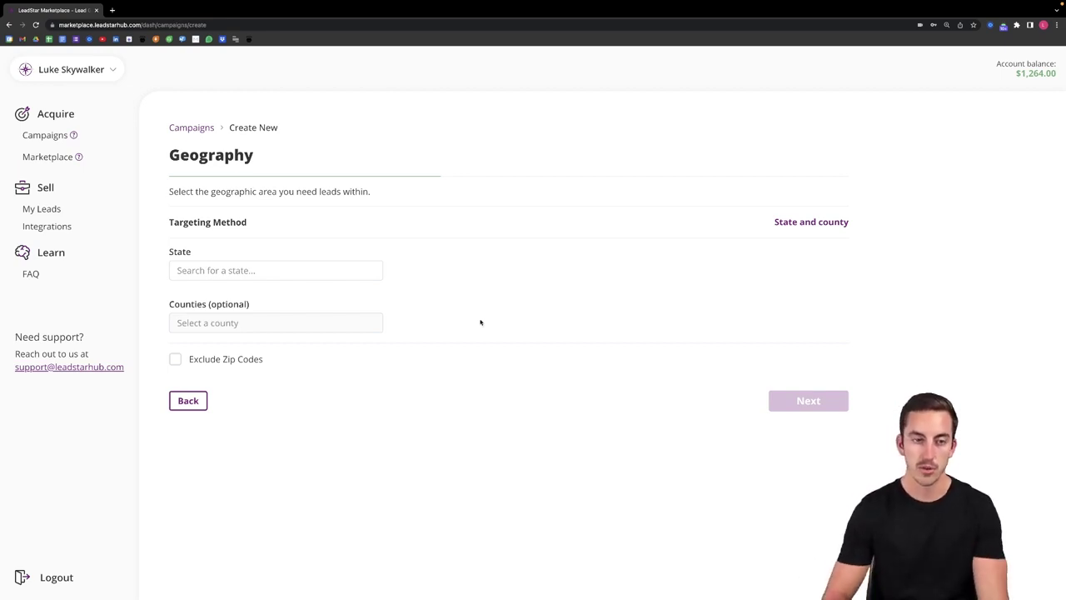
pyautogui.click(797, 227)
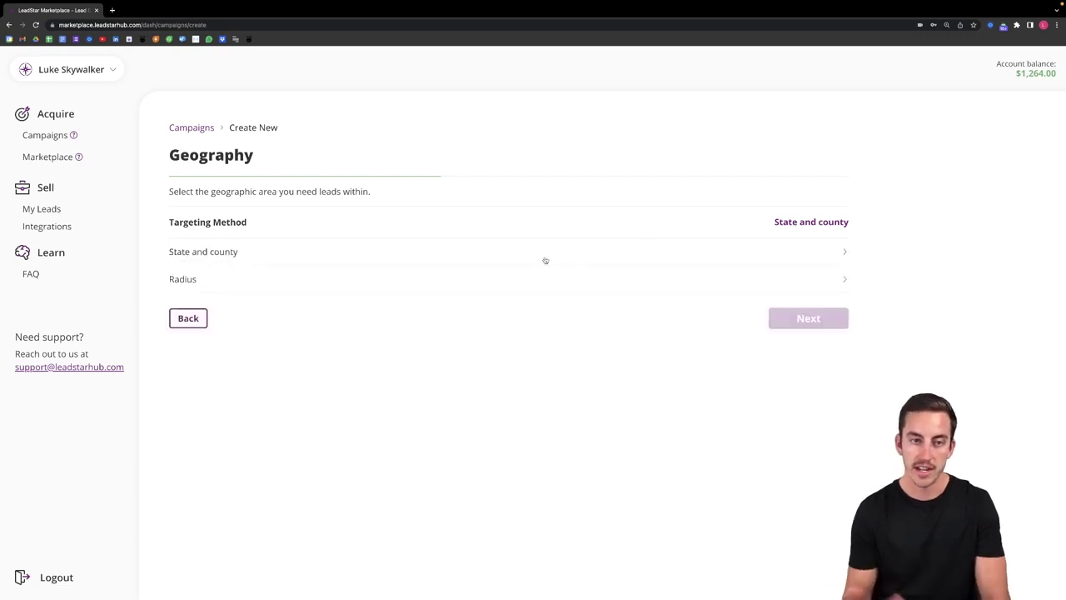
pyautogui.click(357, 284)
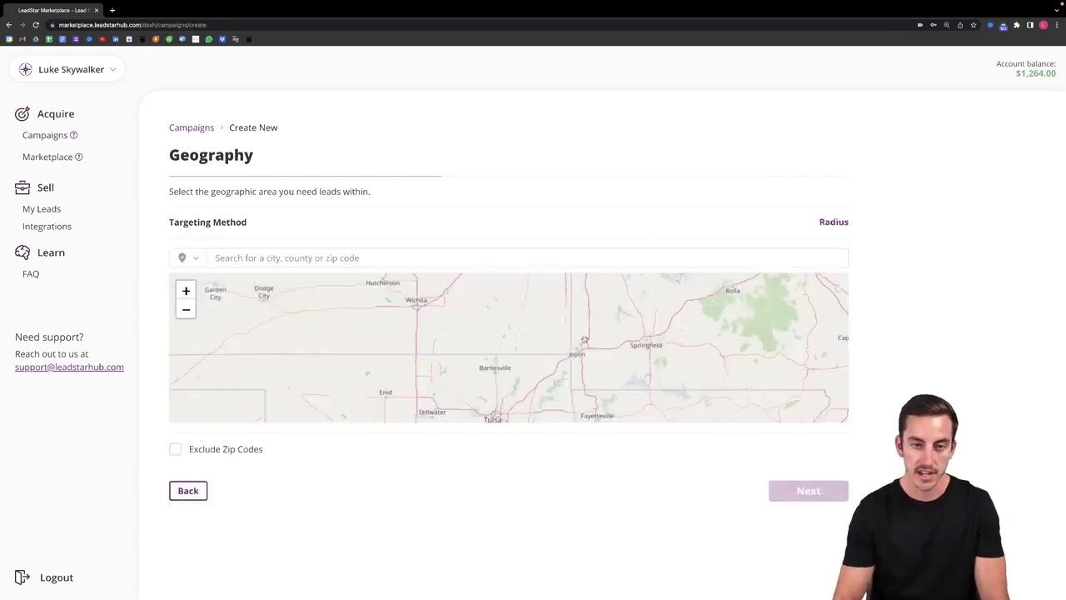
pyautogui.click(432, 263)
pyautogui.write('Lexington')
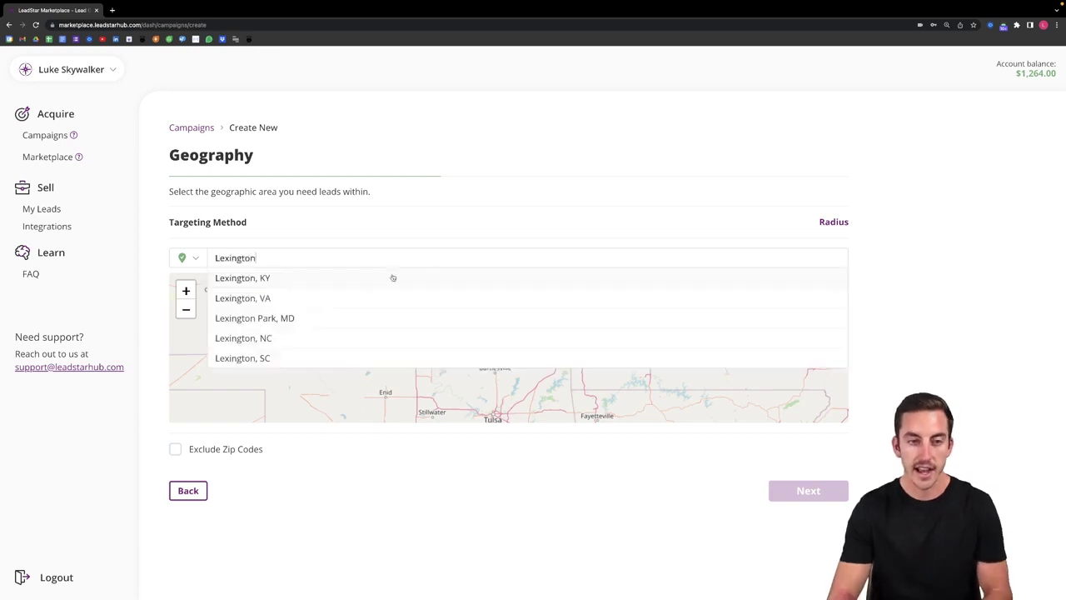
pyautogui.click(346, 284)
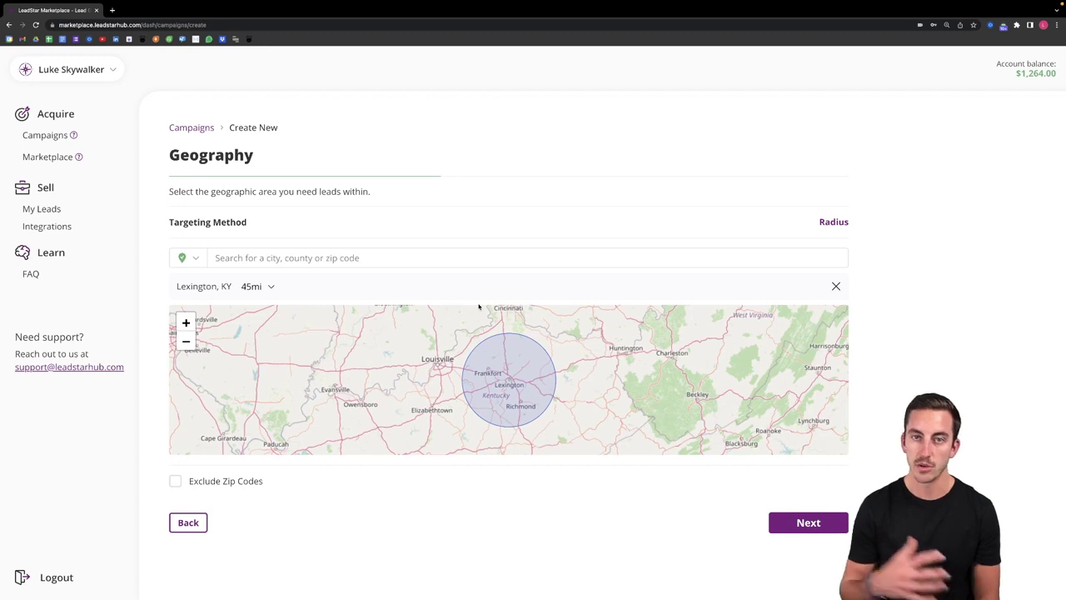
pyautogui.click(843, 223)
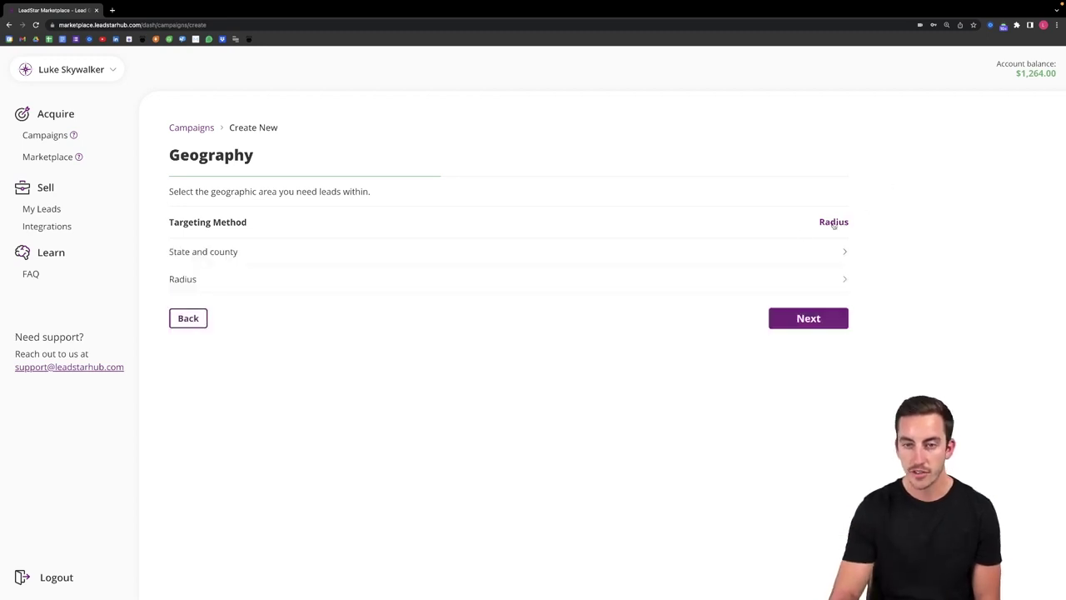
# - Use State and county targeting for Florida's Hillsborough and Baker counties, then continue
pyautogui.click(222, 250)
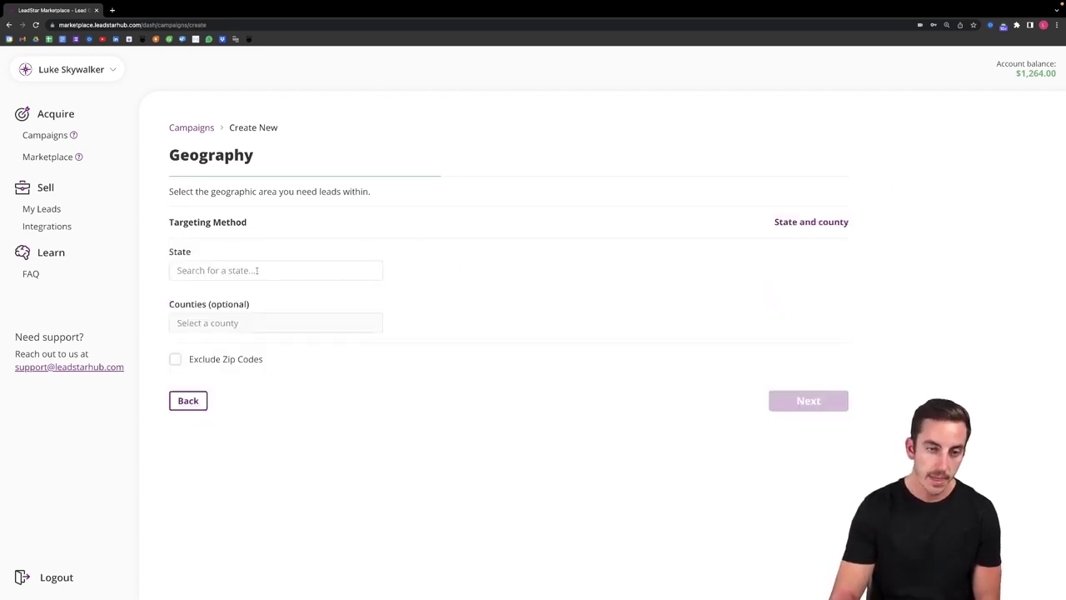
pyautogui.click(255, 271)
pyautogui.click(216, 289)
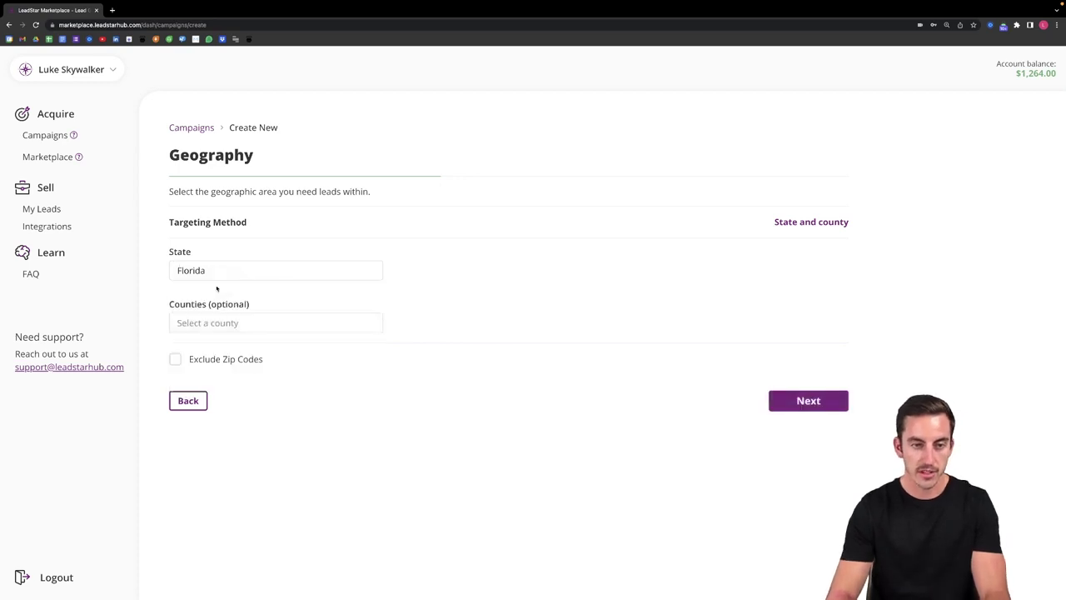
pyautogui.click(284, 323)
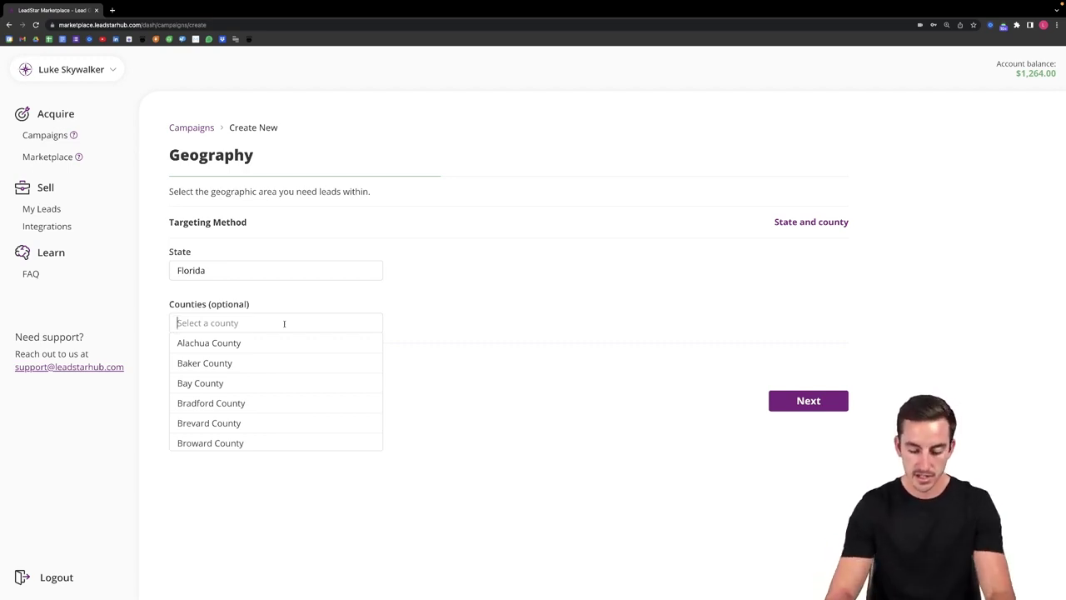
pyautogui.write('hill')
pyautogui.click(274, 343)
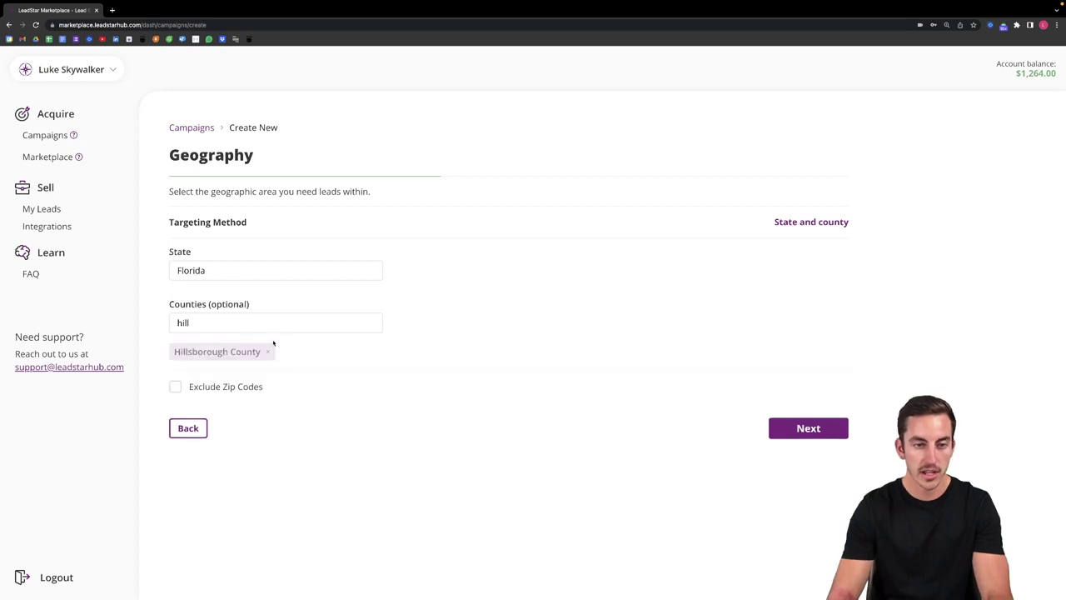
pyautogui.click(238, 322)
pyautogui.click(238, 363)
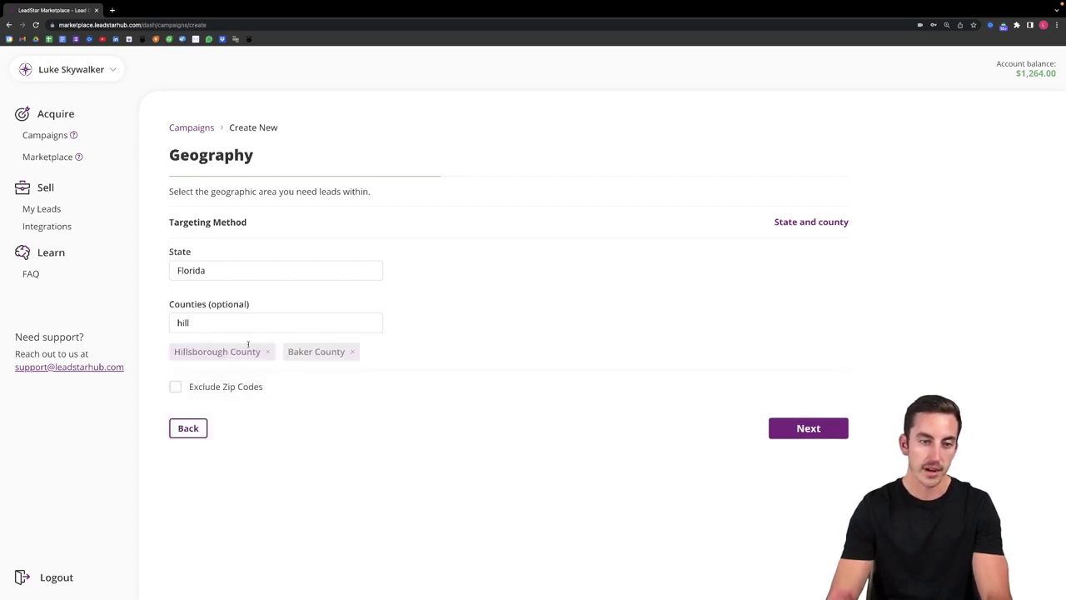
pyautogui.click(788, 425)
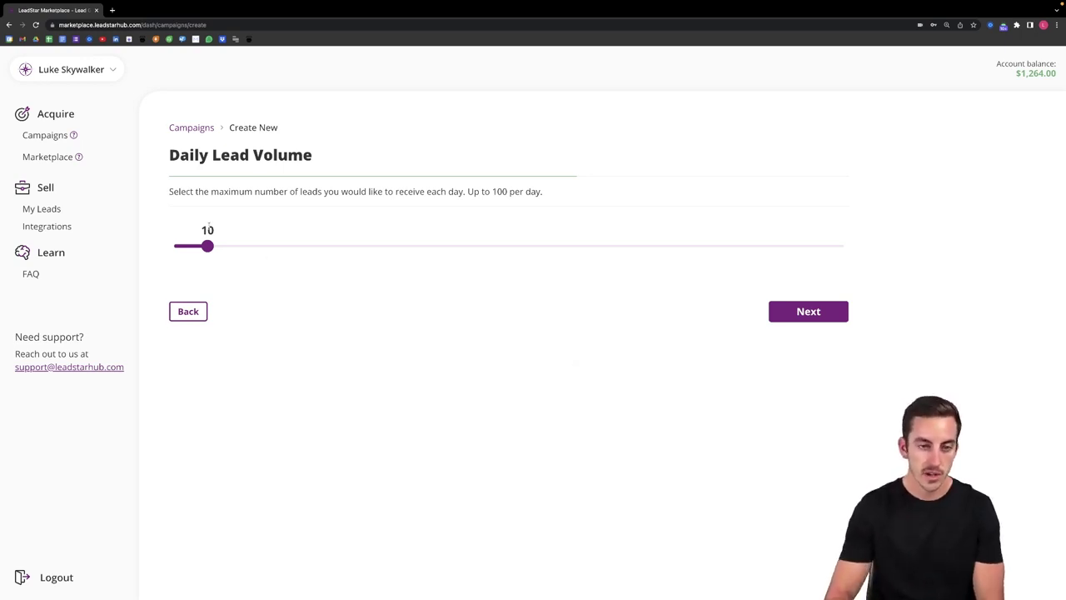
# - Cap the daily lead volume at 20 and continue to Review & Launch
pyautogui.moveTo(207, 245); pyautogui.dragTo(308, 235)
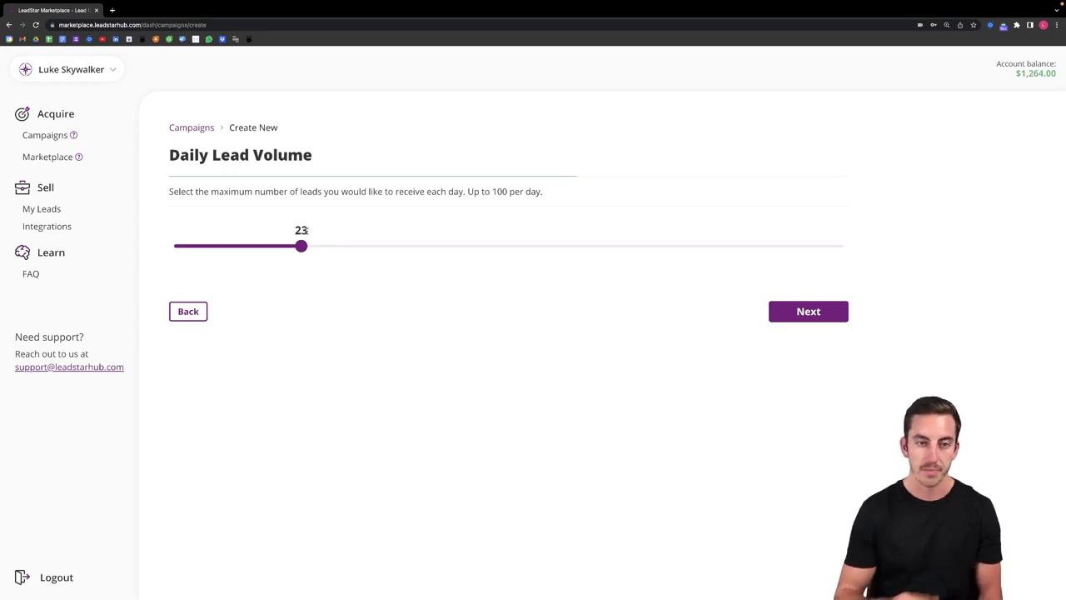
pyautogui.moveTo(307, 241); pyautogui.dragTo(291, 246)
pyautogui.click(779, 317)
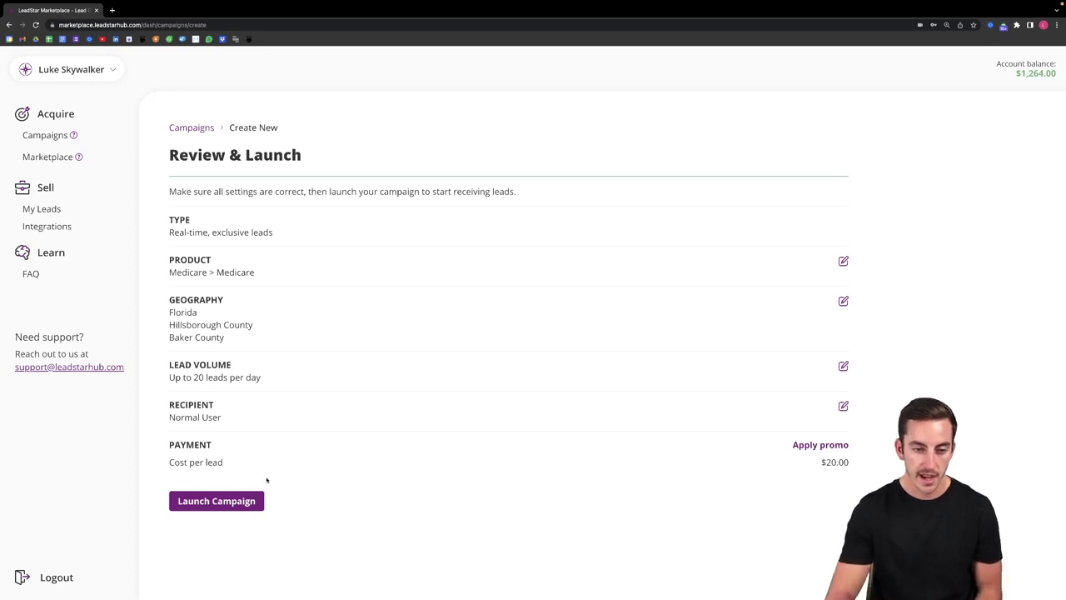
# - Launch the campaign and save it under the name 'Medicare - FL'
pyautogui.click(241, 500)
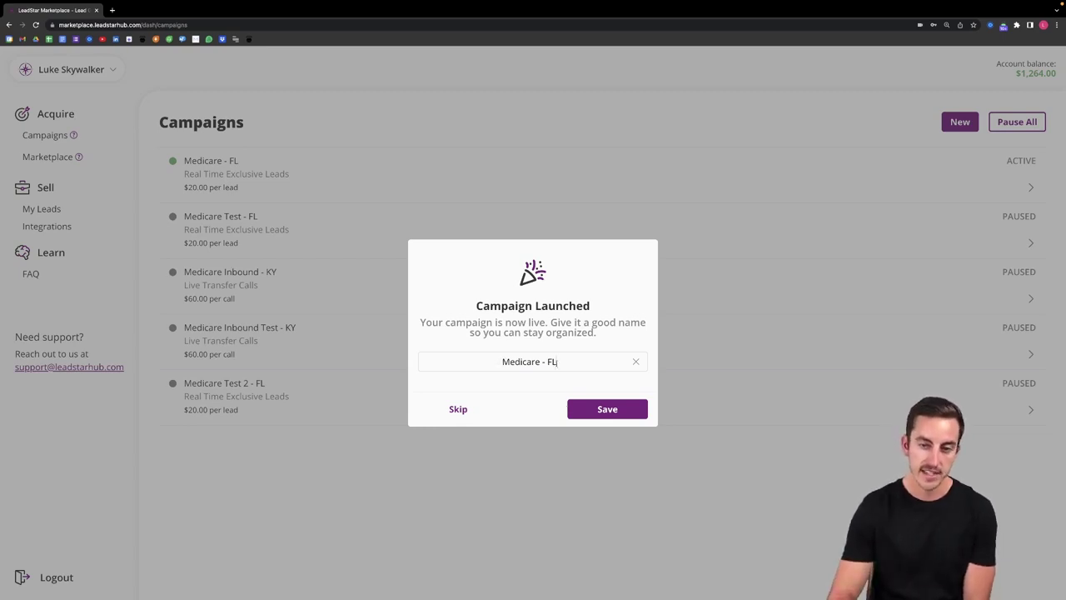
pyautogui.click(607, 409)
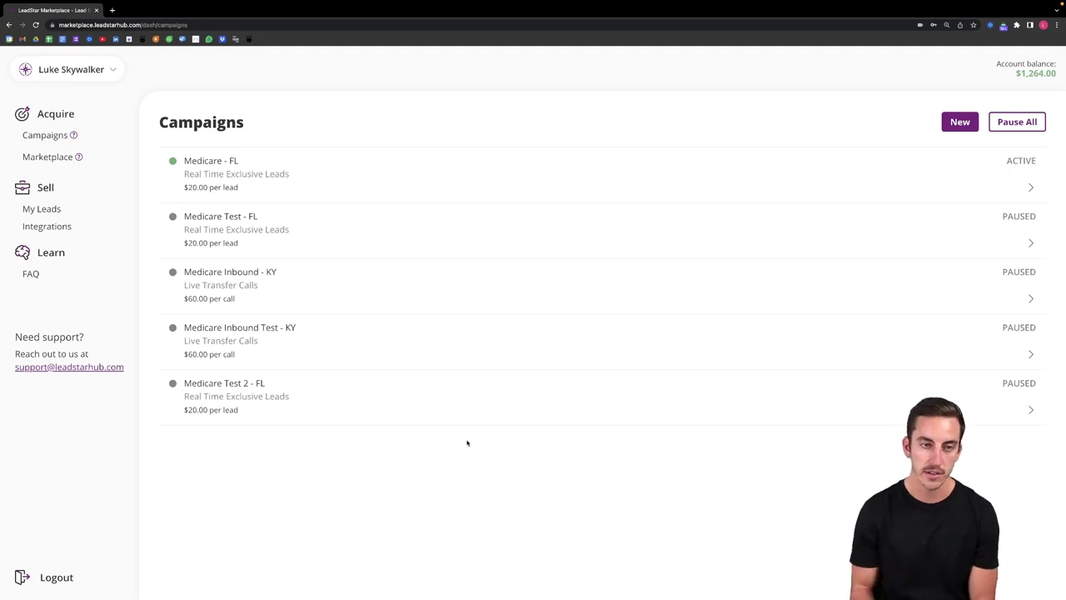
# - Add Bay County to the Medicare - FL geography and launch the changes
pyautogui.click(273, 175)
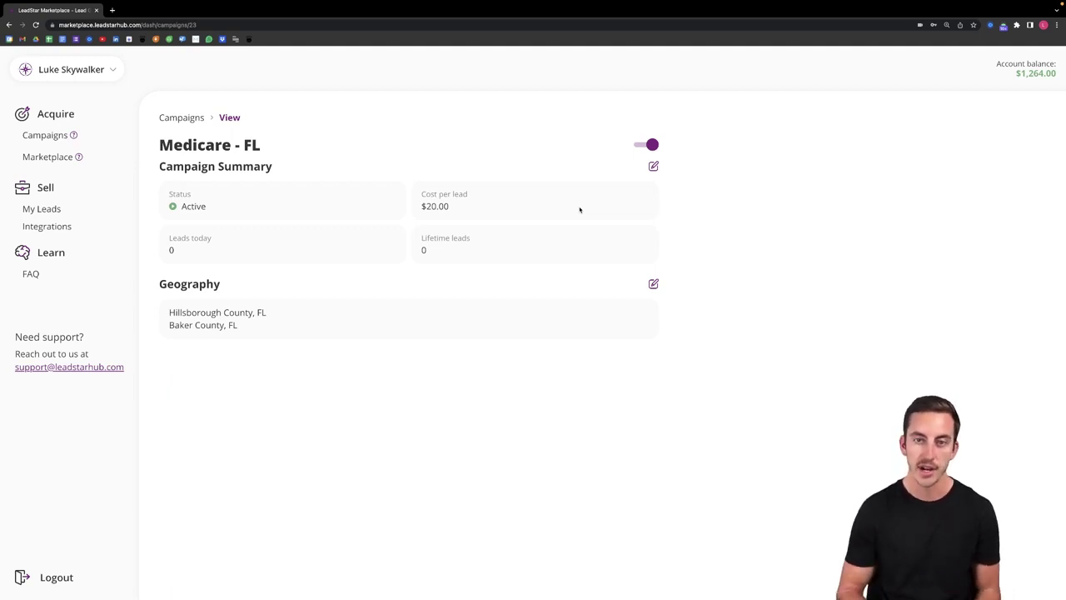
pyautogui.click(655, 166)
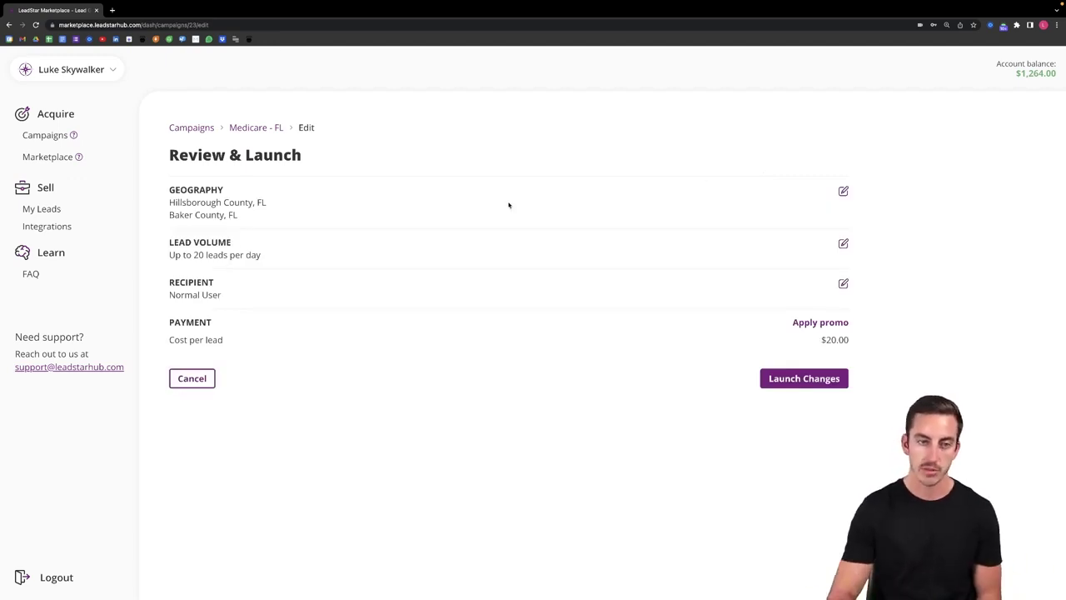
pyautogui.click(843, 191)
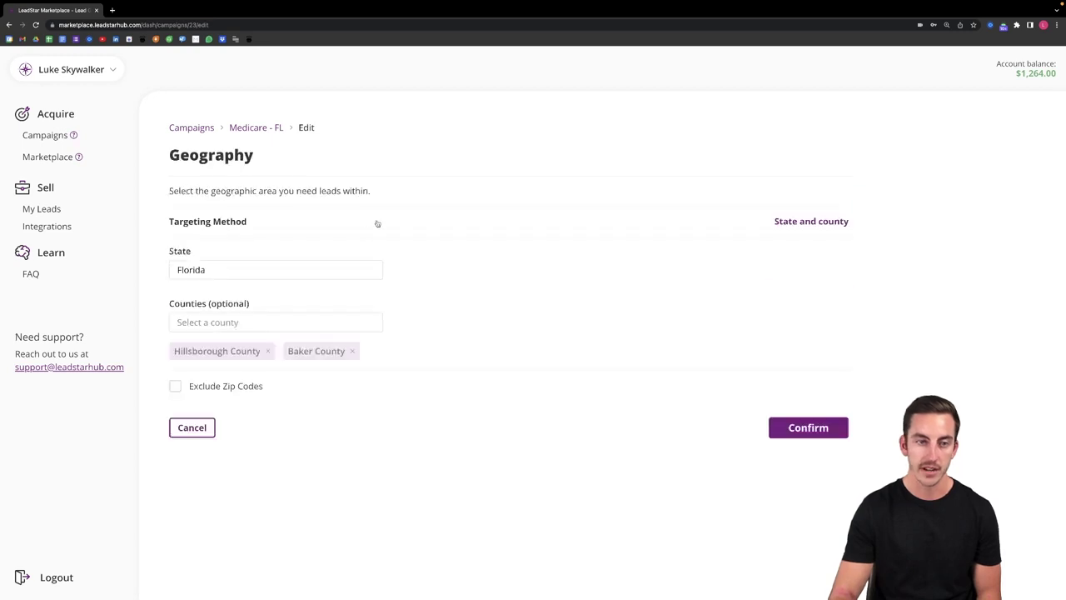
pyautogui.click(270, 325)
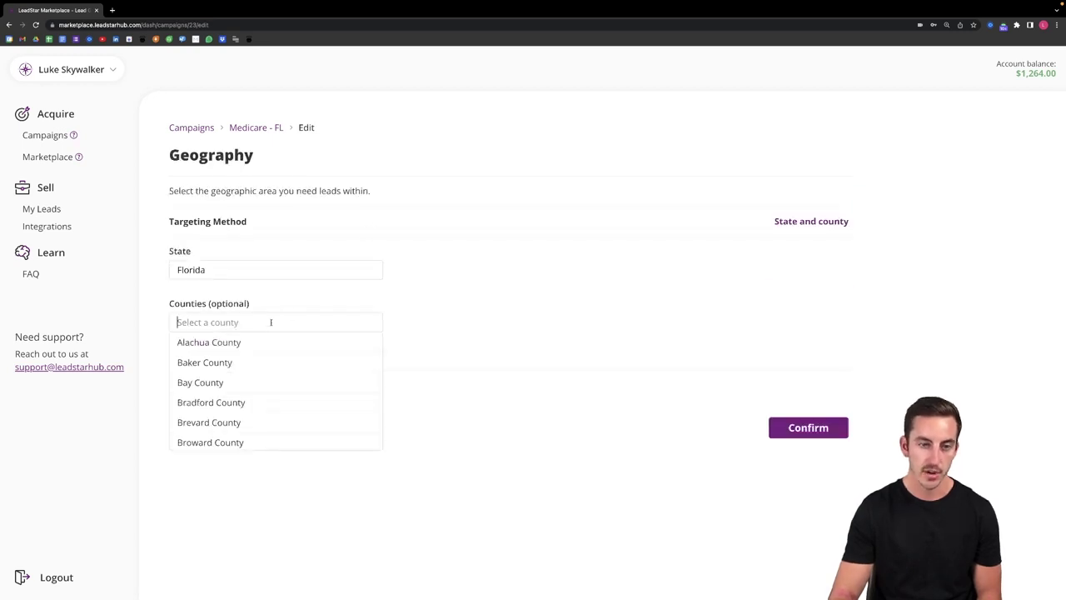
pyautogui.click(228, 385)
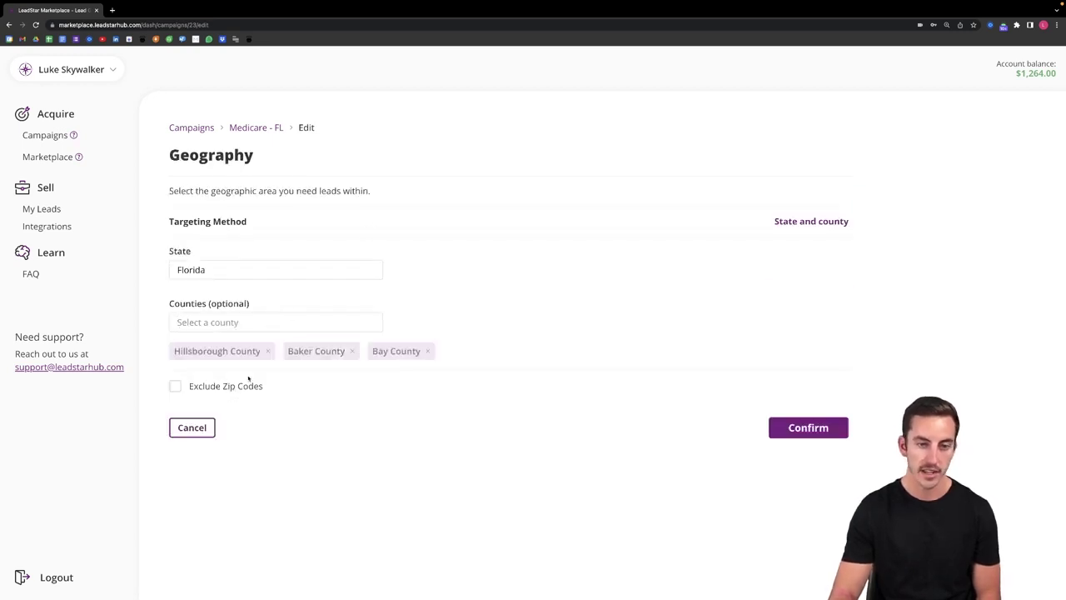
pyautogui.click(802, 429)
pyautogui.click(785, 400)
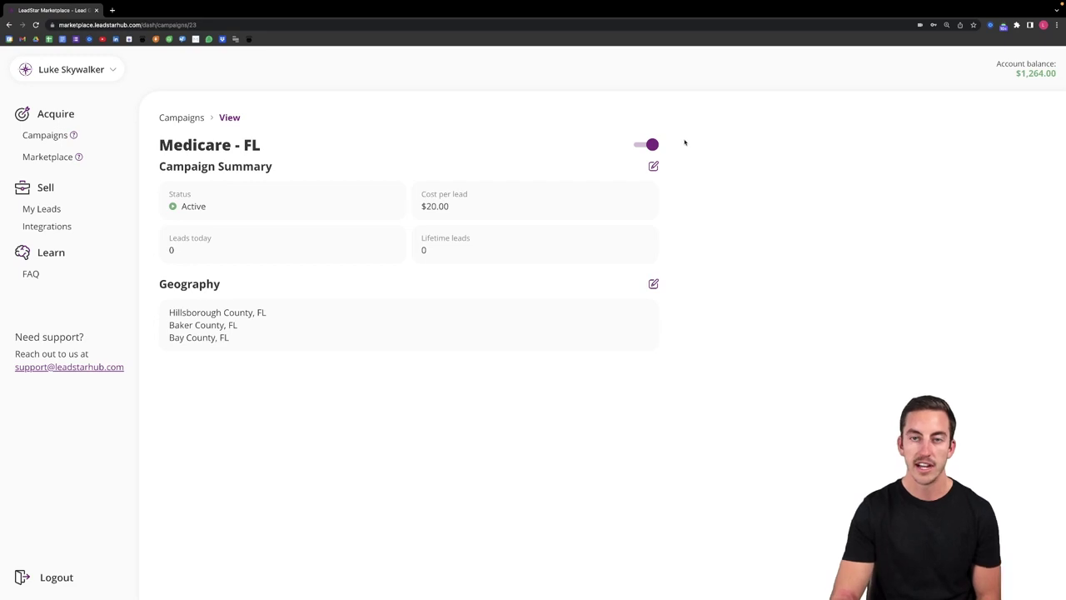
# - Pause Medicare - FL with reason Busy and return to the Campaigns list
pyautogui.click(651, 145)
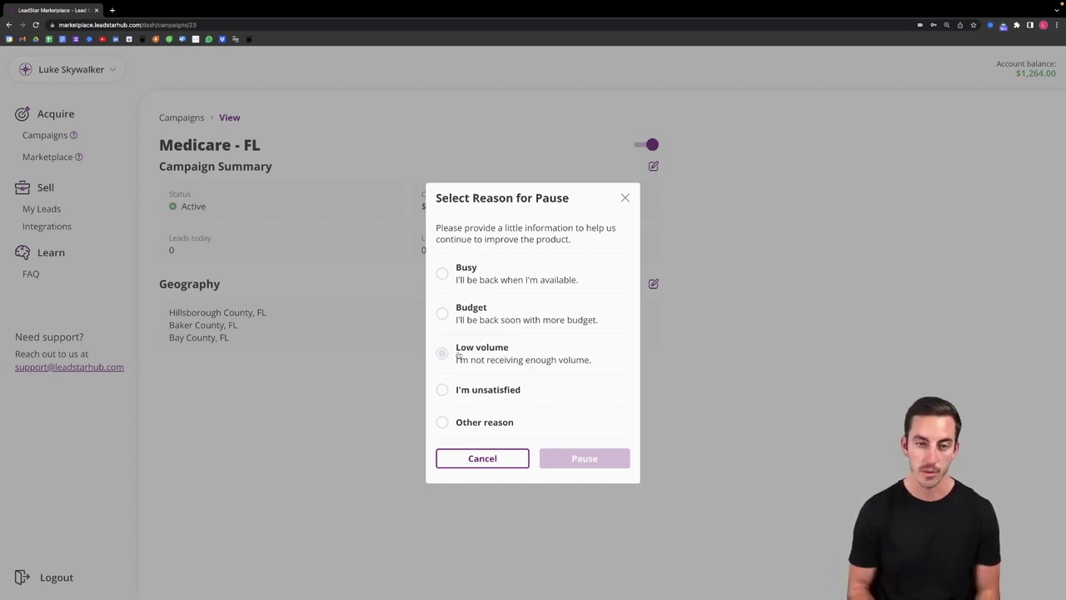
pyautogui.click(442, 273)
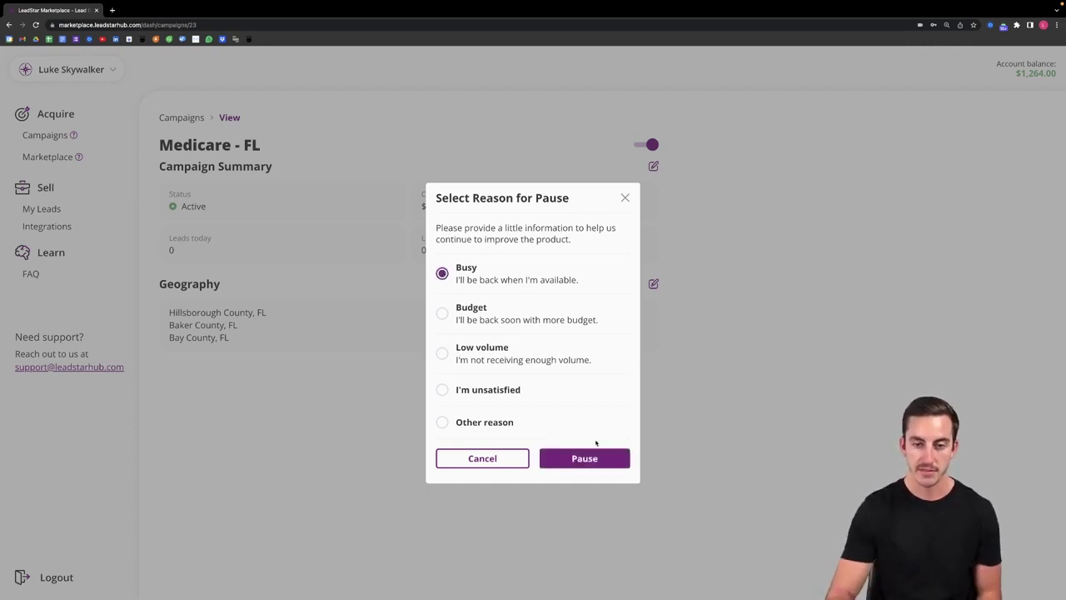
pyautogui.click(587, 456)
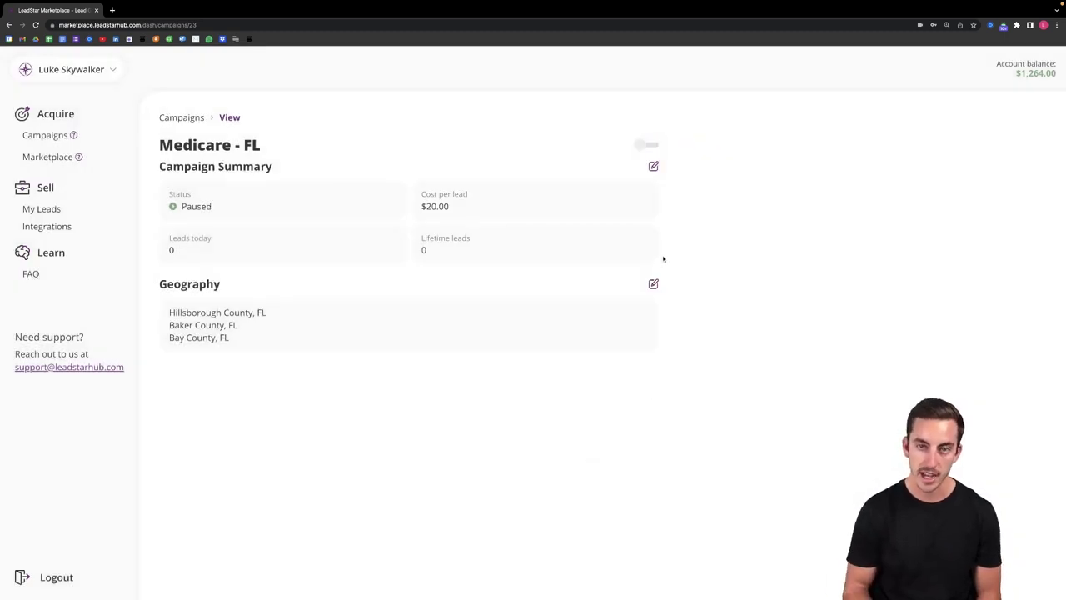
pyautogui.click(650, 145)
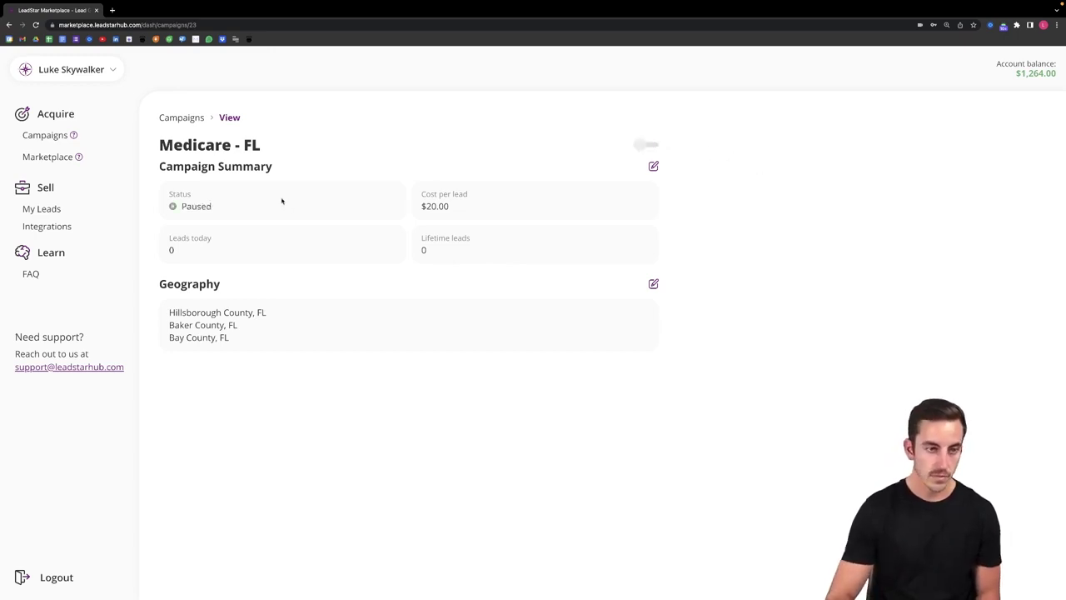
pyautogui.click(55, 137)
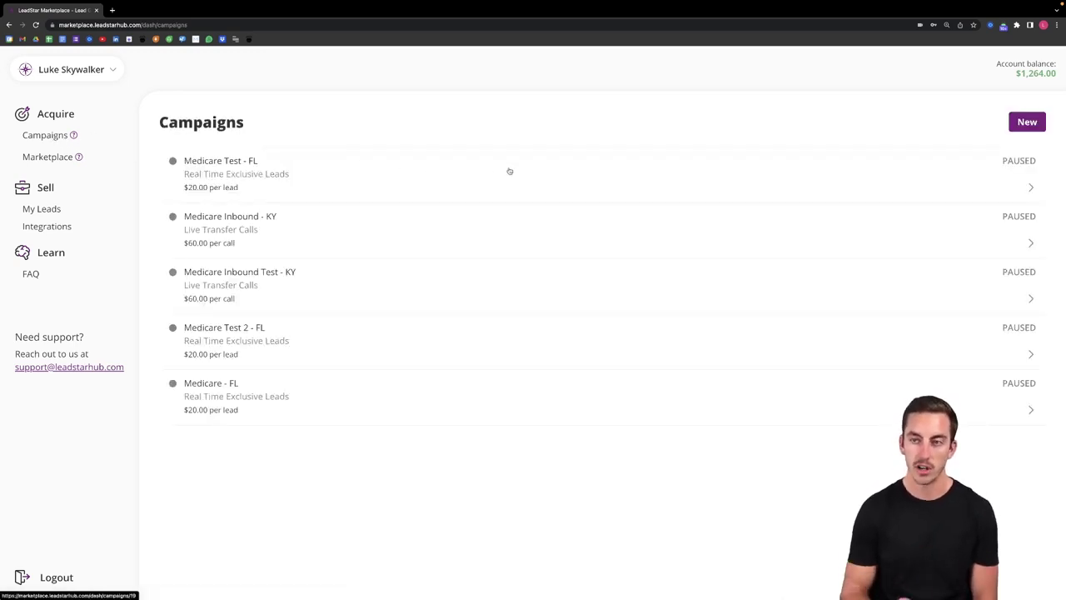
# - Start a Live Calls campaign using the Medicare Inbounds ($60.00) product
pyautogui.click(1029, 125)
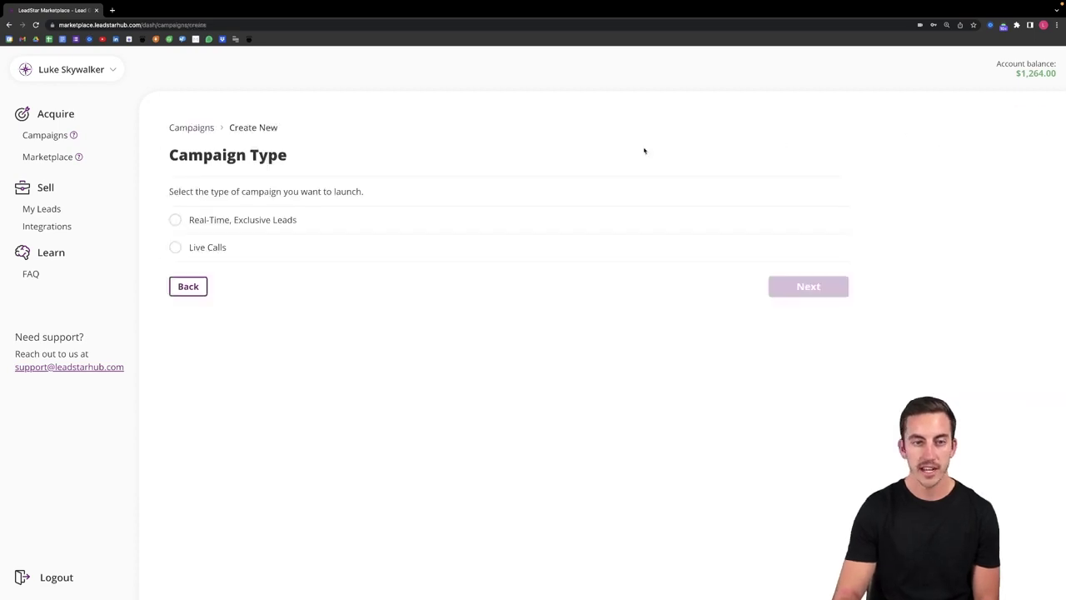
pyautogui.click(176, 247)
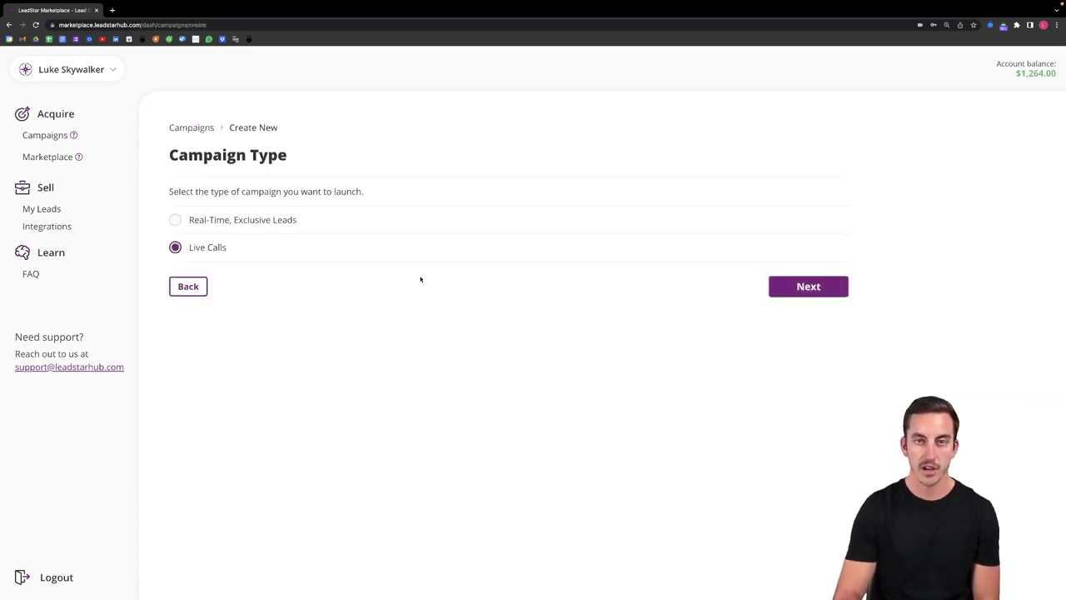
pyautogui.click(808, 295)
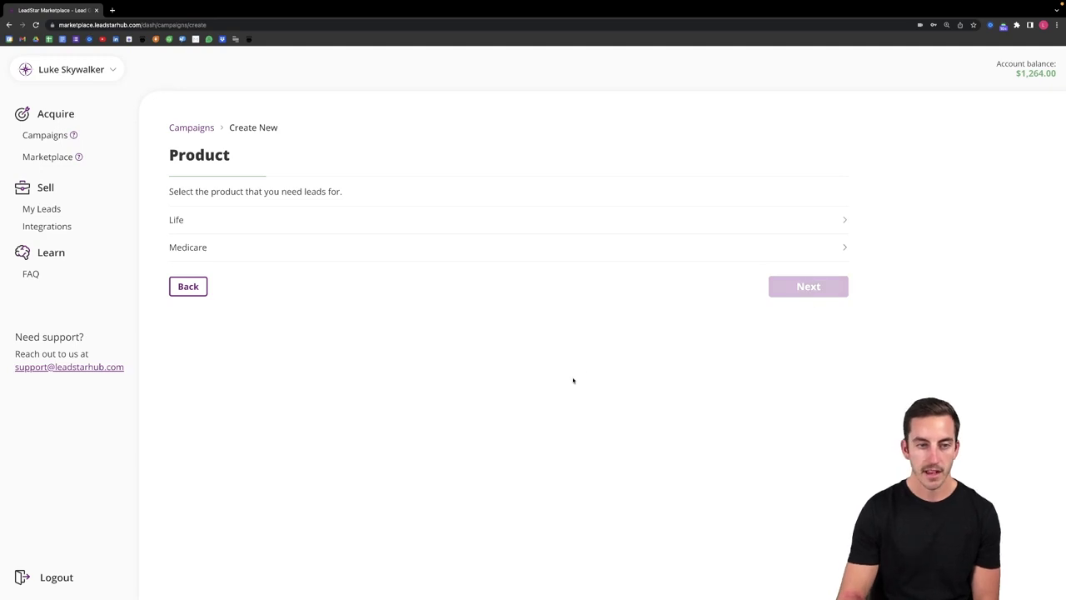
pyautogui.click(200, 247)
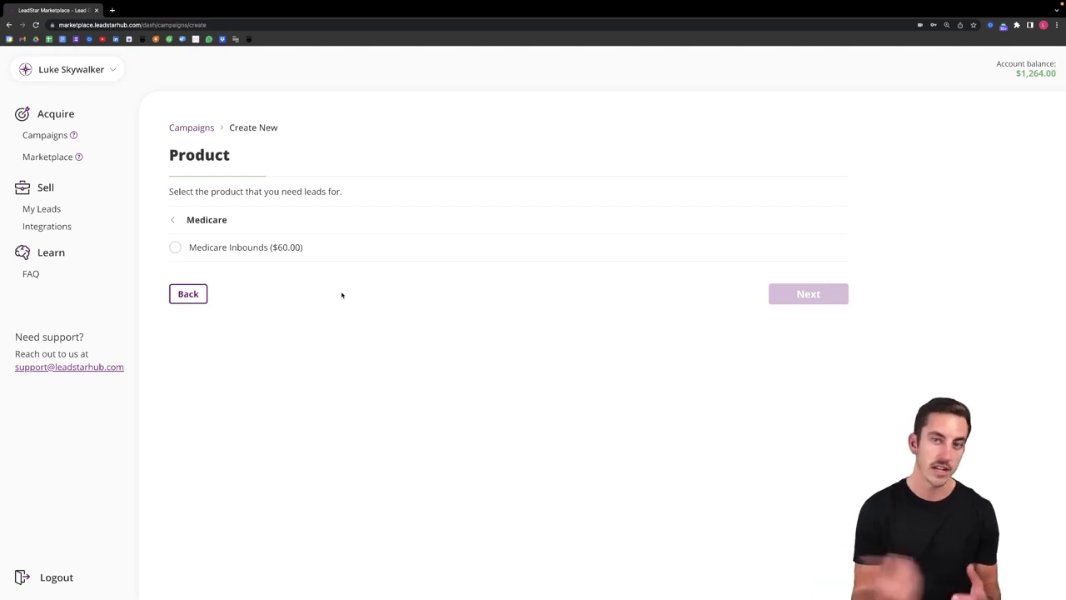
pyautogui.click(204, 245)
# - Target Florida, Georgia and North Carolina, then continue to the Phone number step
pyautogui.click(807, 293)
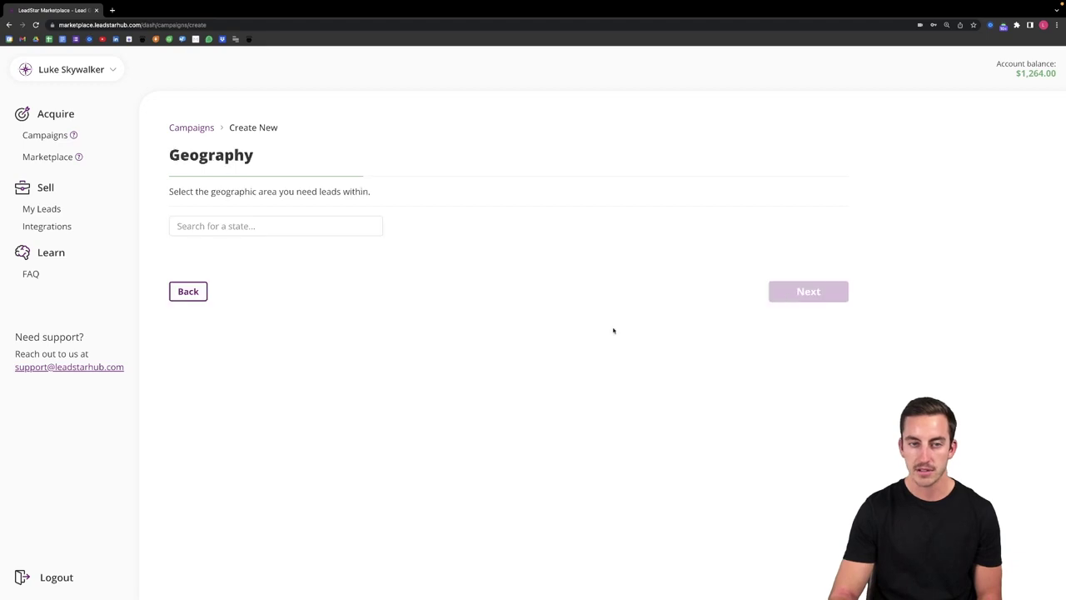
pyautogui.click(270, 227)
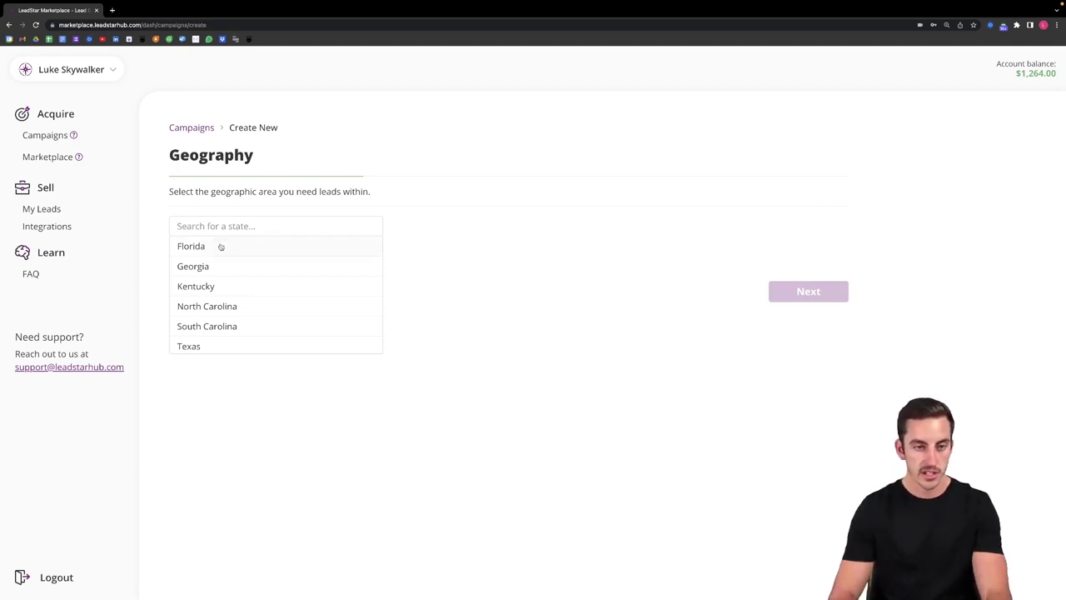
pyautogui.click(221, 246)
pyautogui.click(260, 224)
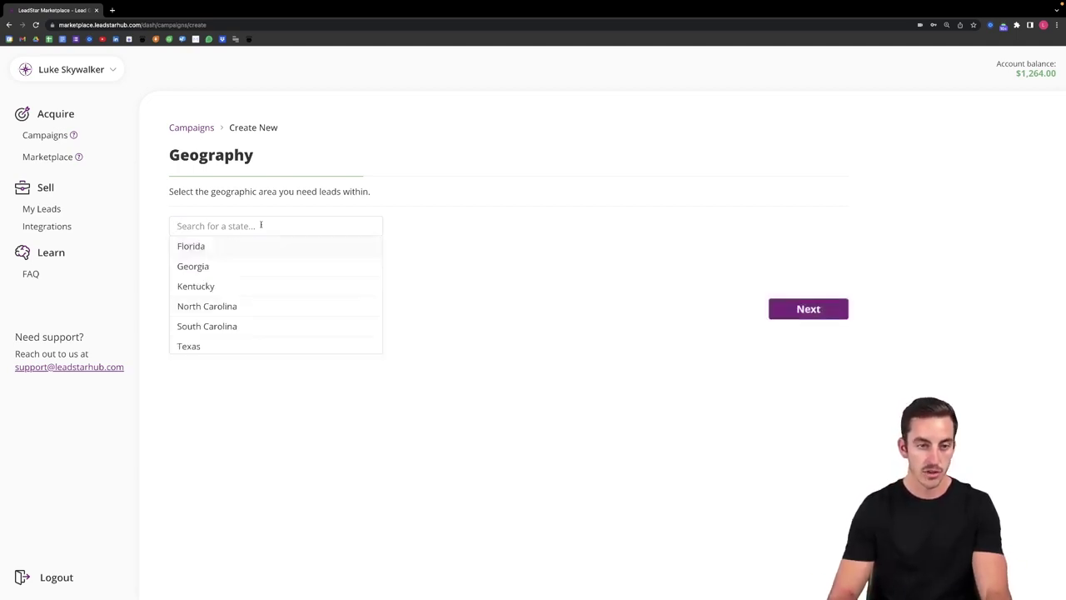
pyautogui.click(242, 266)
pyautogui.click(236, 255)
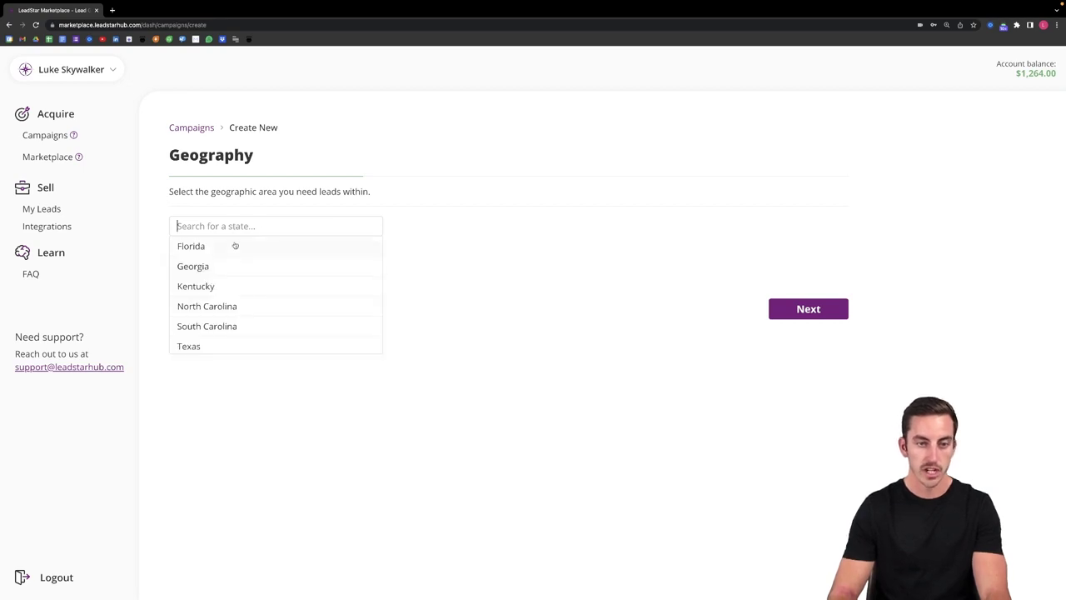
pyautogui.click(228, 307)
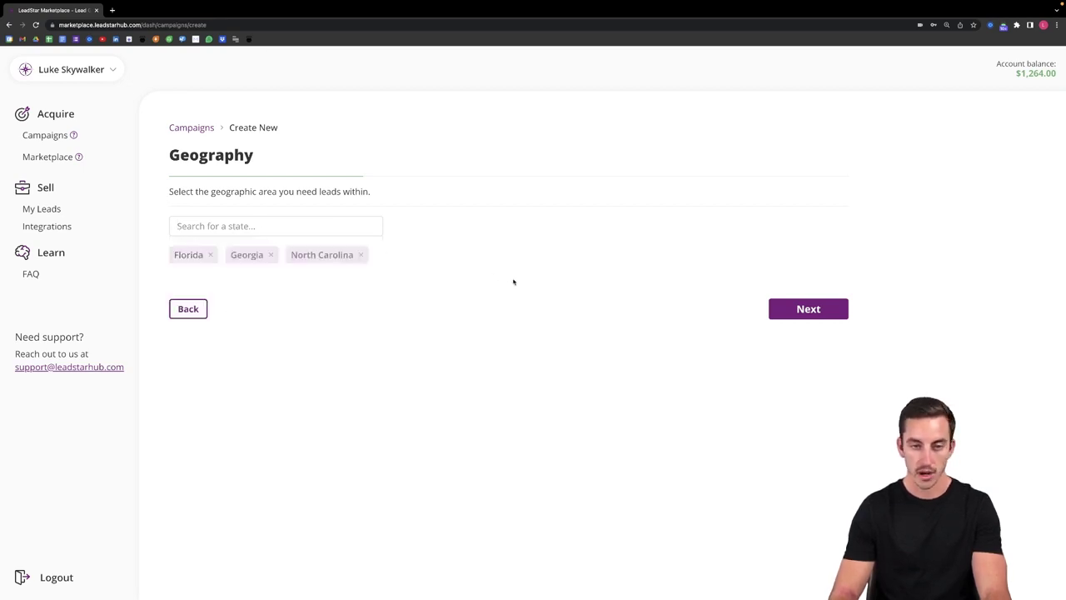
pyautogui.click(822, 316)
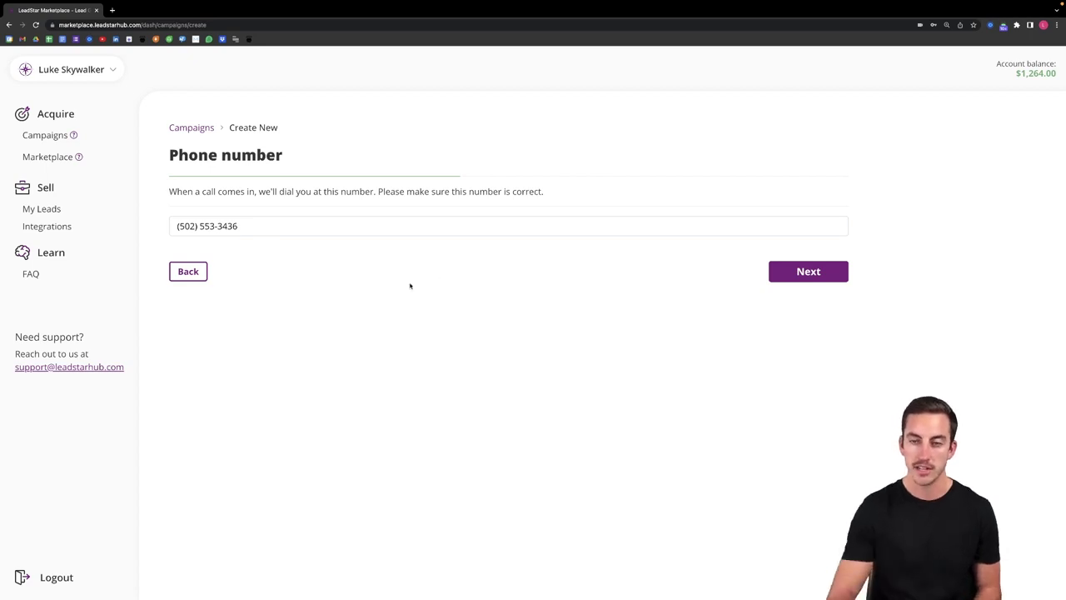
# - Keep the prefilled call-back phone number and continue to the Availability step
pyautogui.click(794, 276)
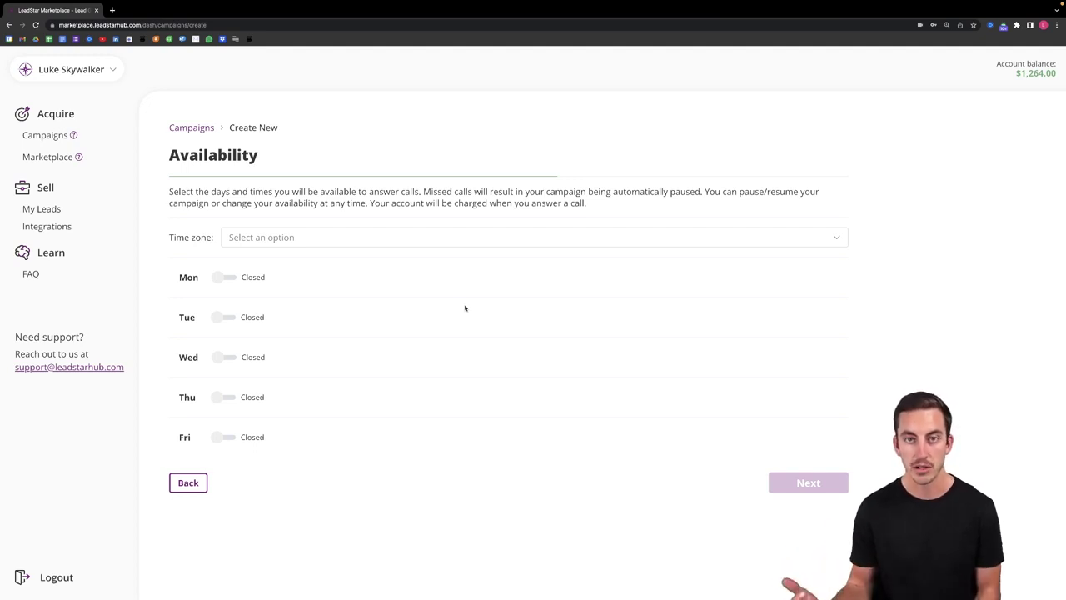
# - Set the time zone to Eastern Time and open Monday and Wednesday for calls
pyautogui.click(314, 236)
pyautogui.click(299, 251)
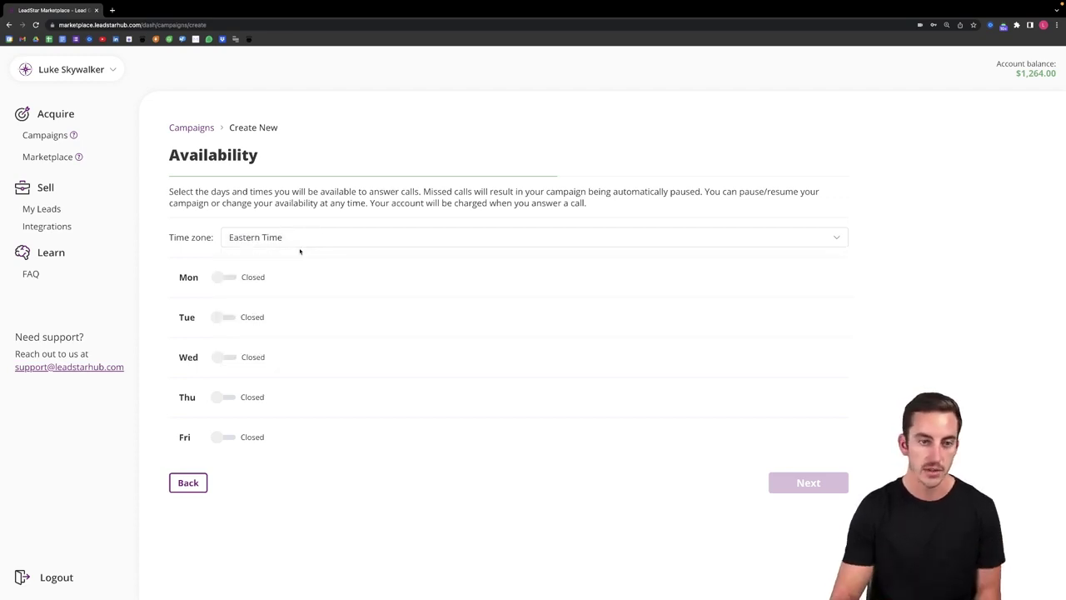
pyautogui.click(220, 279)
pyautogui.click(216, 359)
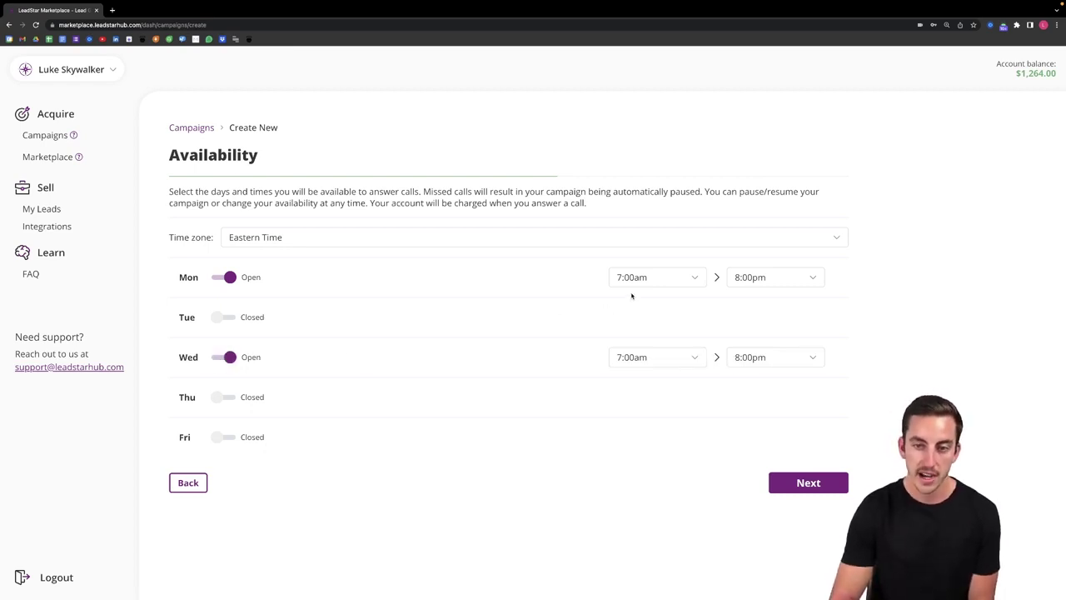
# - Set Monday's first call window to 8:30am–11:00am
pyautogui.click(662, 280)
pyautogui.scroll(-2, 658, 378)
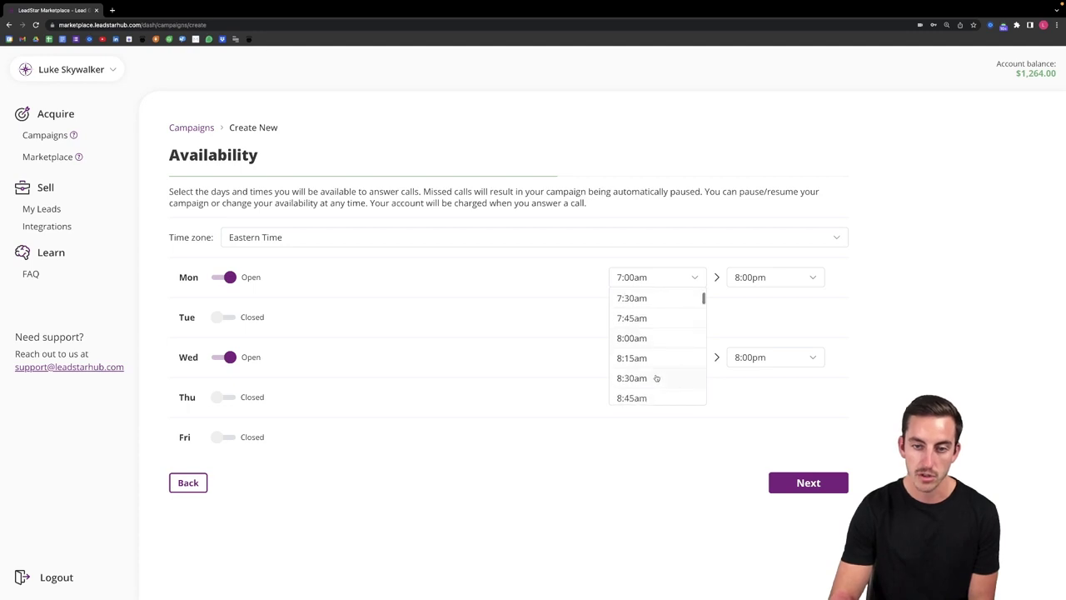
pyautogui.click(657, 378)
pyautogui.click(750, 278)
pyautogui.scroll(-3, 758, 358)
pyautogui.click(756, 358)
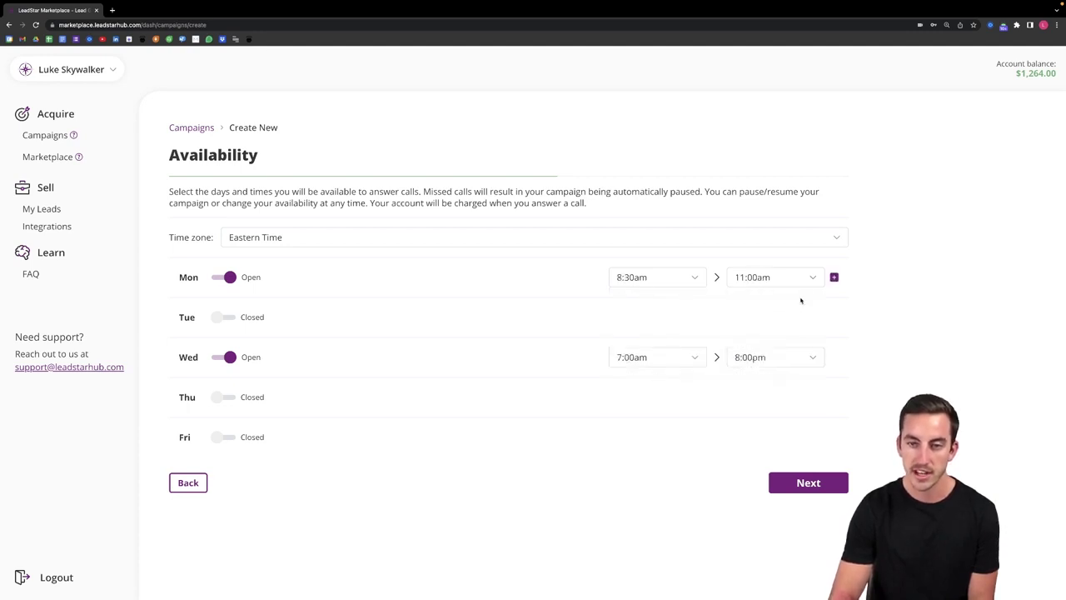
# - Add a second Monday window from 12:30pm to 7:00pm
pyautogui.click(836, 282)
pyautogui.click(671, 303)
pyautogui.scroll(-2, 663, 379)
pyautogui.click(652, 359)
pyautogui.click(769, 305)
pyautogui.scroll(-5, 783, 392)
pyautogui.click(766, 340)
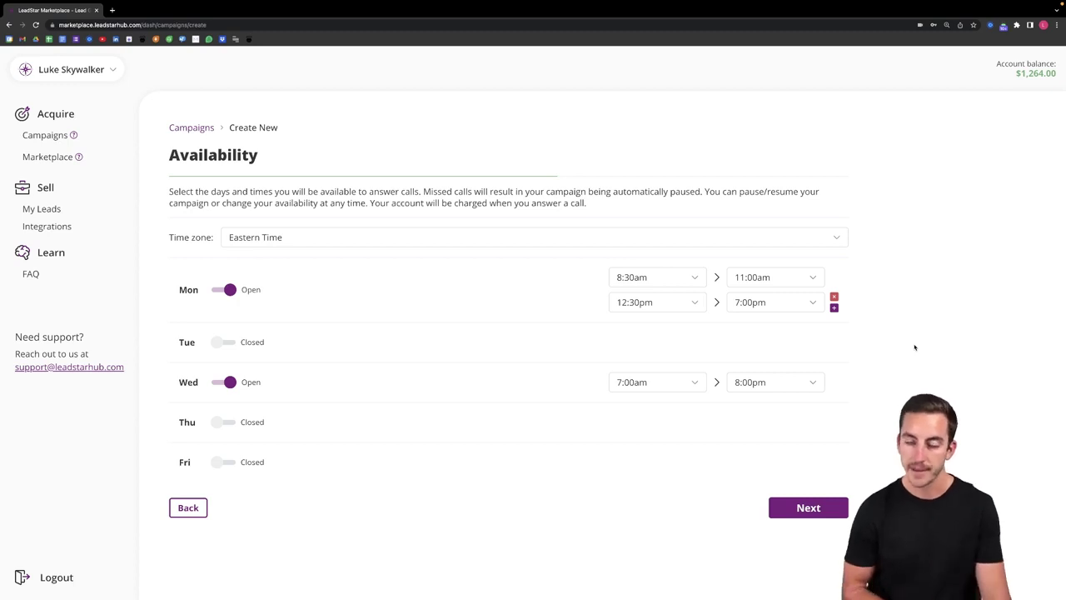
# - Raise the daily cap to 20 calls and proceed to the Review & Launch summary
pyautogui.click(816, 505)
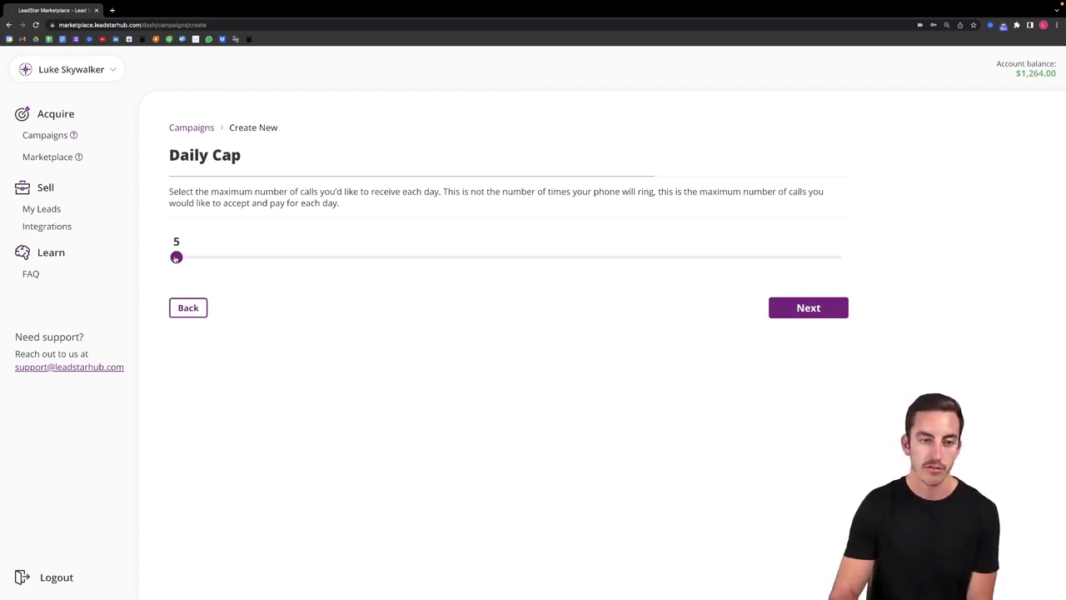
pyautogui.moveTo(177, 259); pyautogui.dragTo(285, 256)
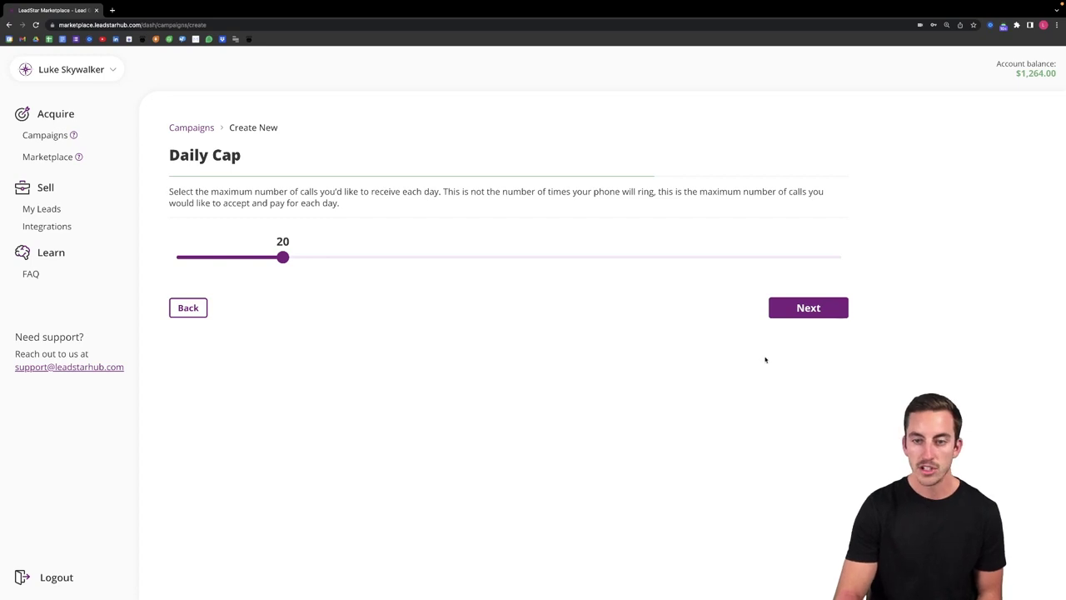
pyautogui.click(800, 314)
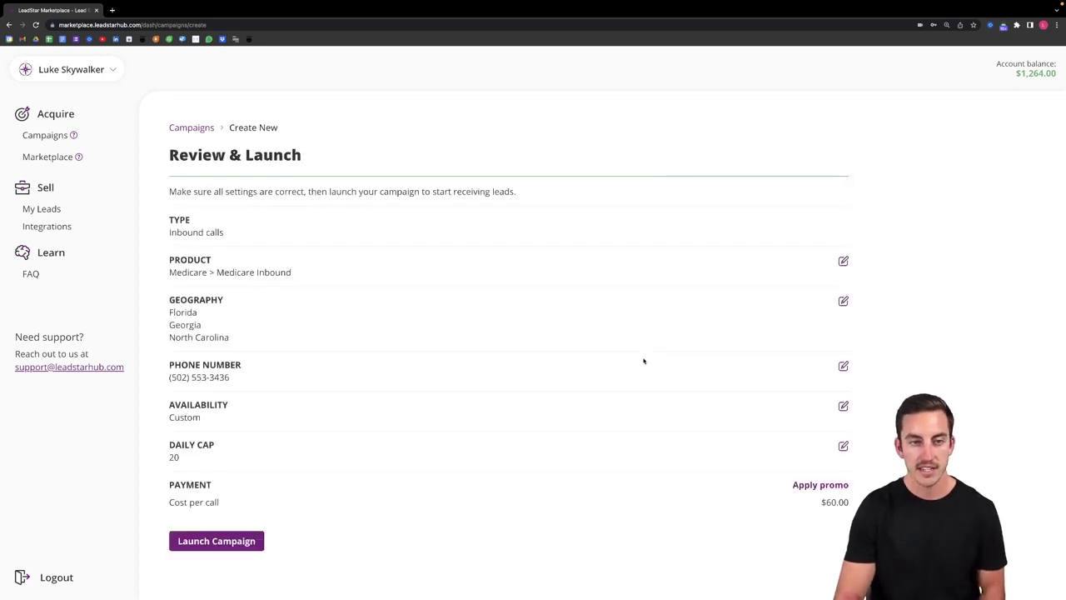